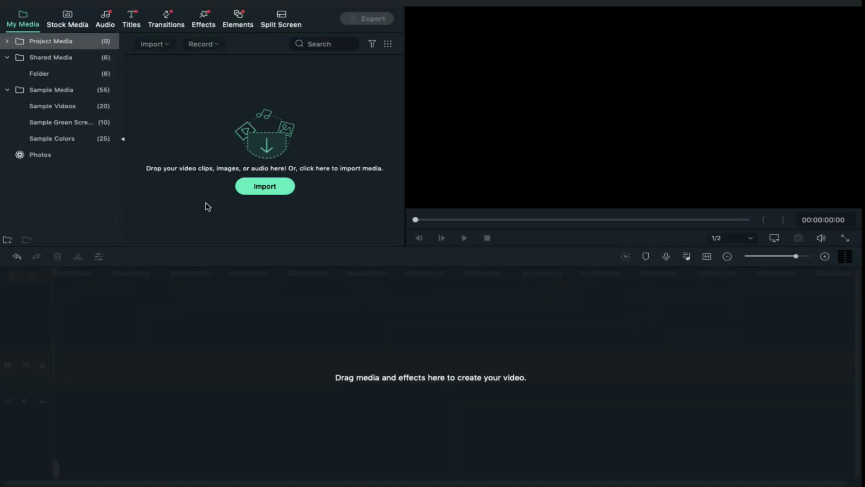
# Switch to Finder and unzip the Tech Logo Intro.wfp.zip archive
pyautogui.hotkey('ctrl', 'Right')
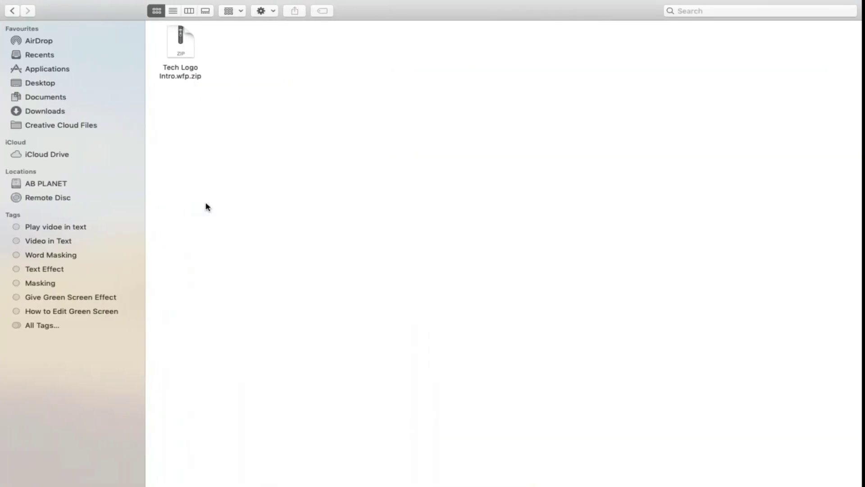
pyautogui.doubleClick(175, 68)
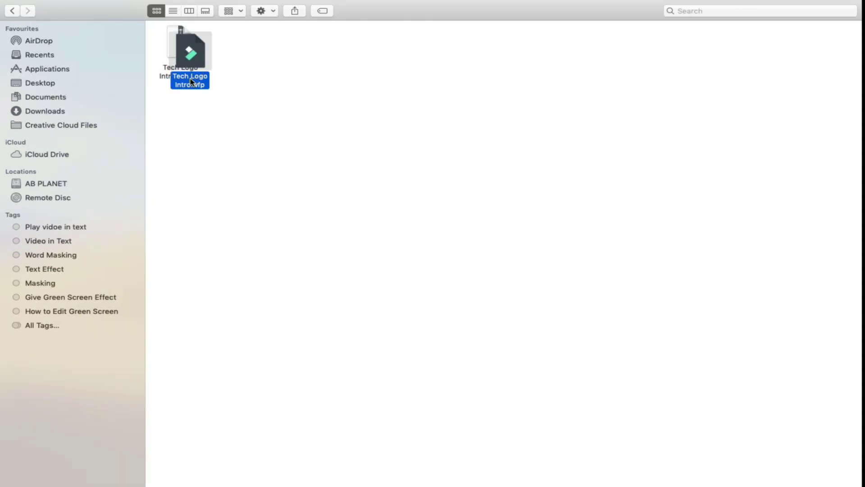
# Open Tech Logo Intro.wfp, confirm extracting the archived project, and scroll through its timeline tracks
pyautogui.doubleClick(191, 82)
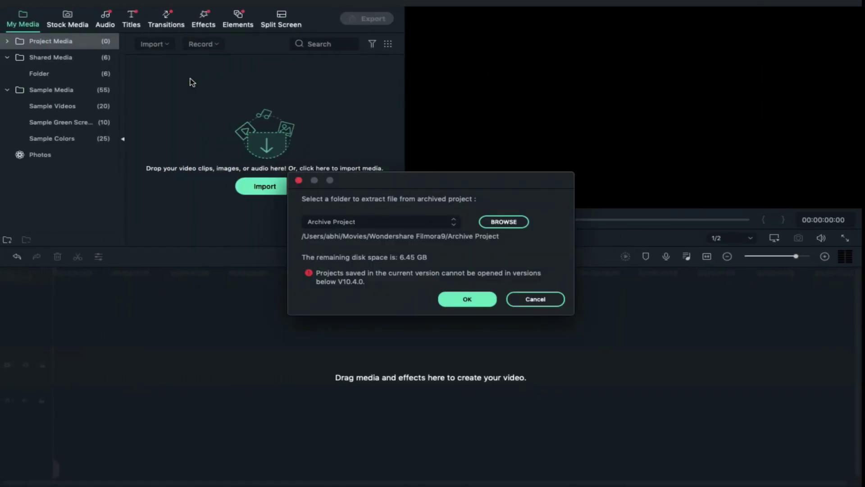
pyautogui.click(466, 300)
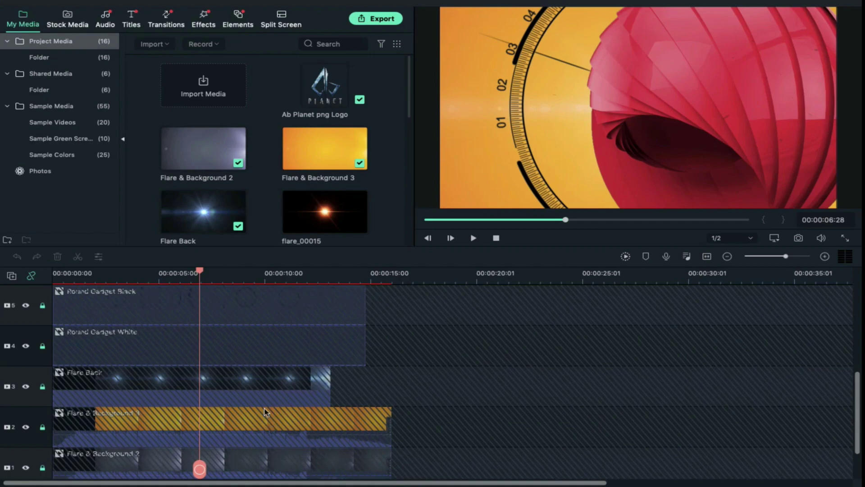
pyautogui.scroll(2, 248, 355)
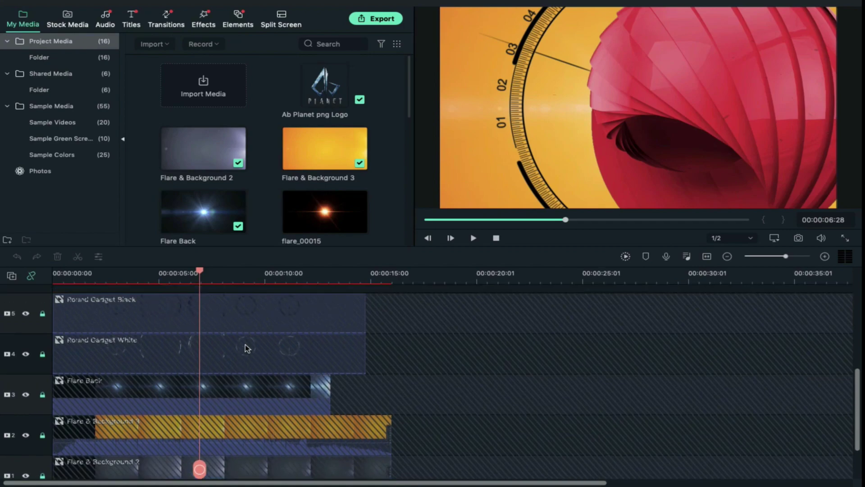
pyautogui.scroll(-4, 247, 352)
pyautogui.scroll(6, 247, 348)
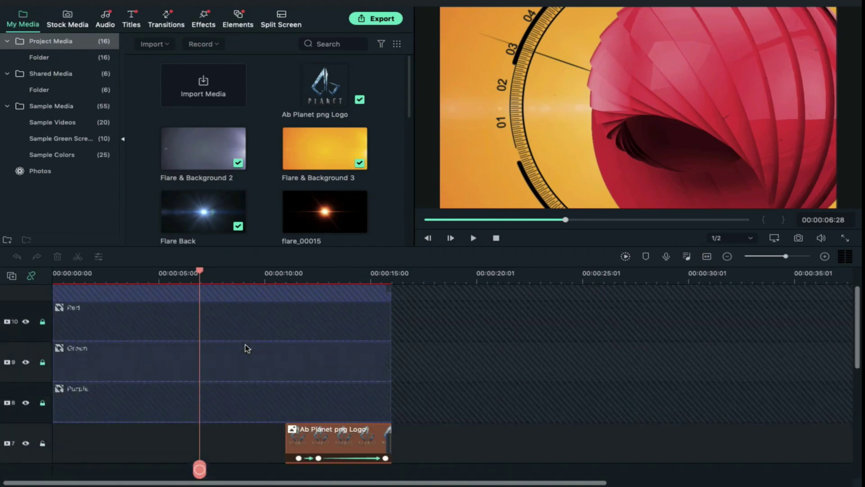
pyautogui.scroll(1, 246, 348)
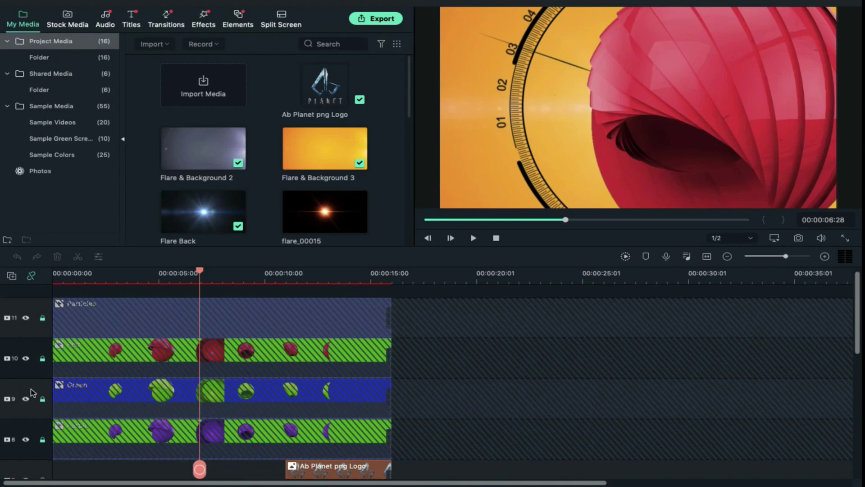
pyautogui.click(25, 359)
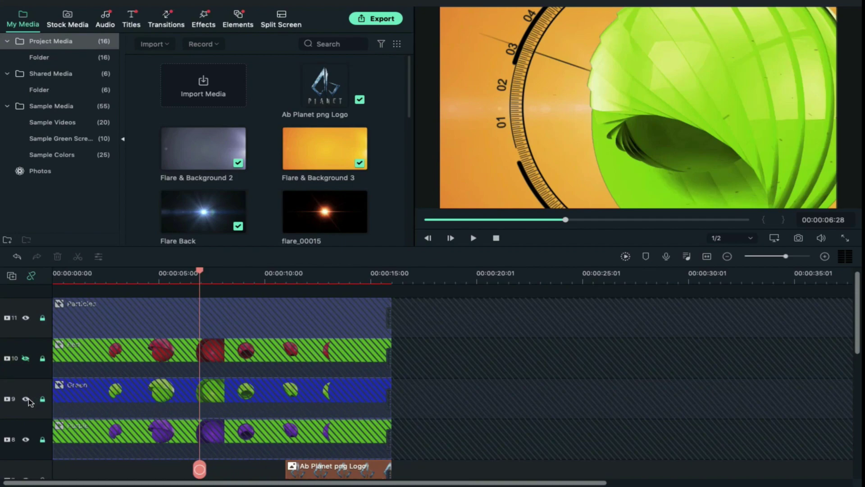
pyautogui.click(26, 400)
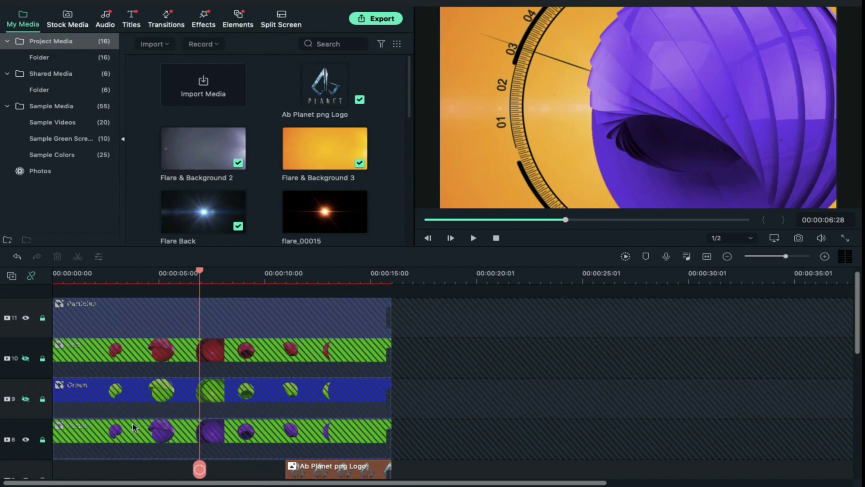
pyautogui.click(26, 400)
pyautogui.scroll(-5, 97, 422)
pyautogui.scroll(-3, 97, 423)
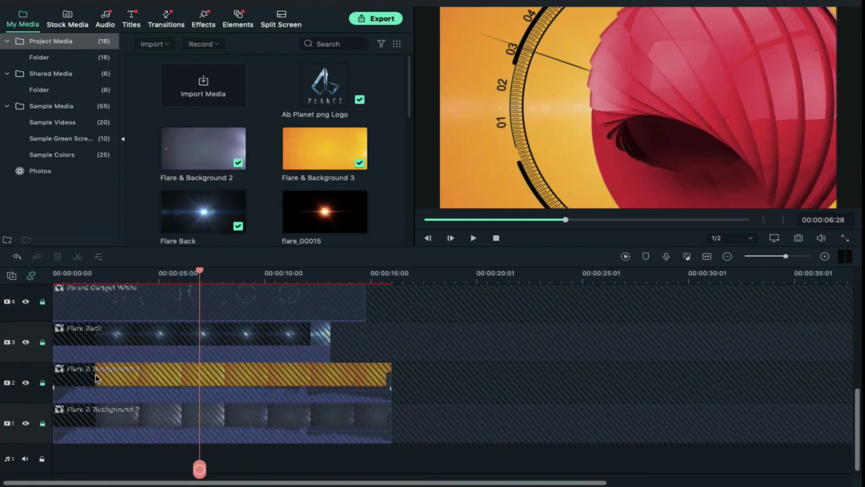
pyautogui.click(27, 382)
pyautogui.scroll(1, 165, 440)
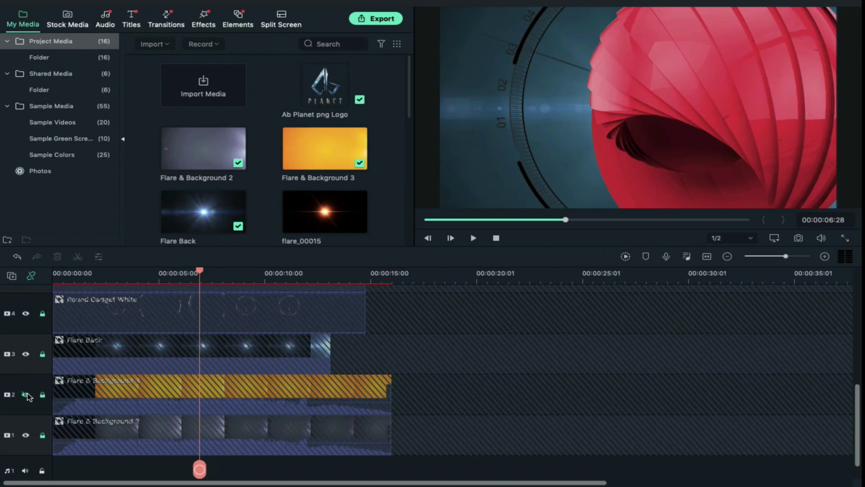
pyautogui.click(27, 396)
pyautogui.scroll(2, 167, 372)
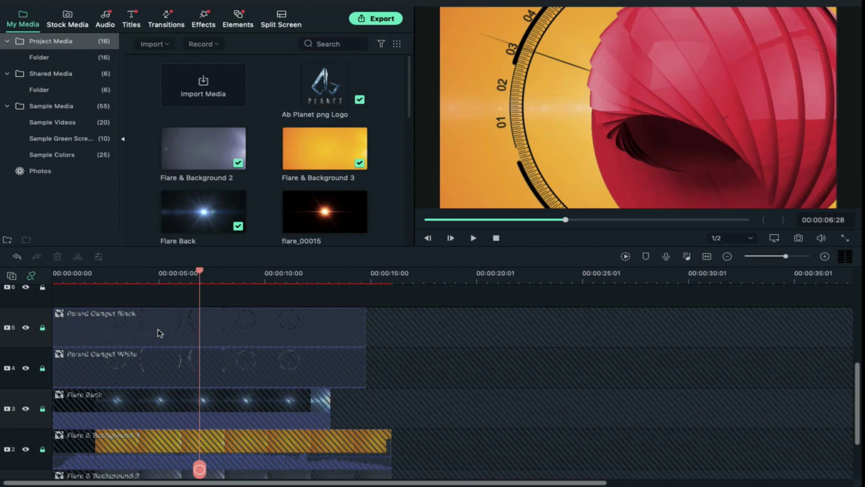
pyautogui.click(26, 328)
pyautogui.click(26, 328)
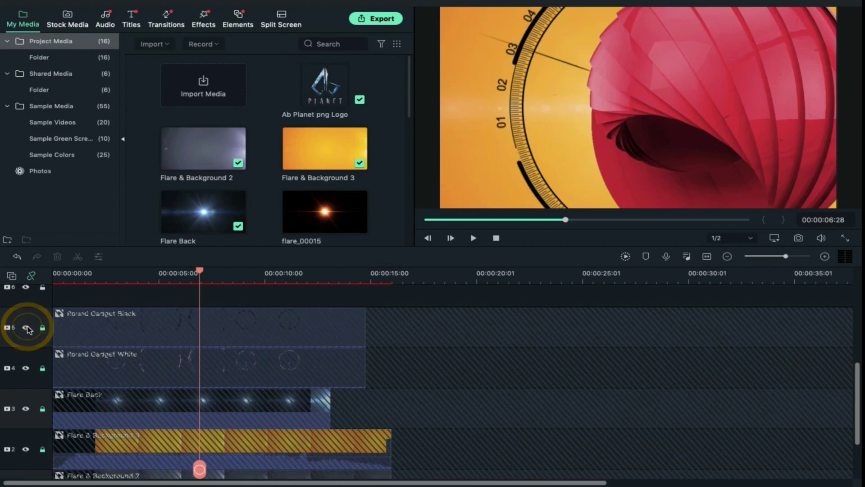
pyautogui.scroll(3, 253, 376)
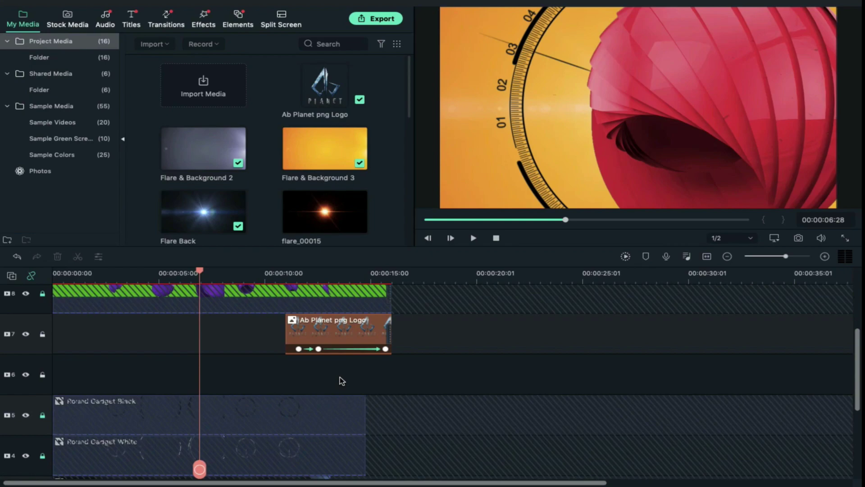
# Place the Pngtree gear logo from Shared Media's folder on track 6 and hide track 7's Ab Planet clip
pyautogui.hscroll(1, 341, 381)
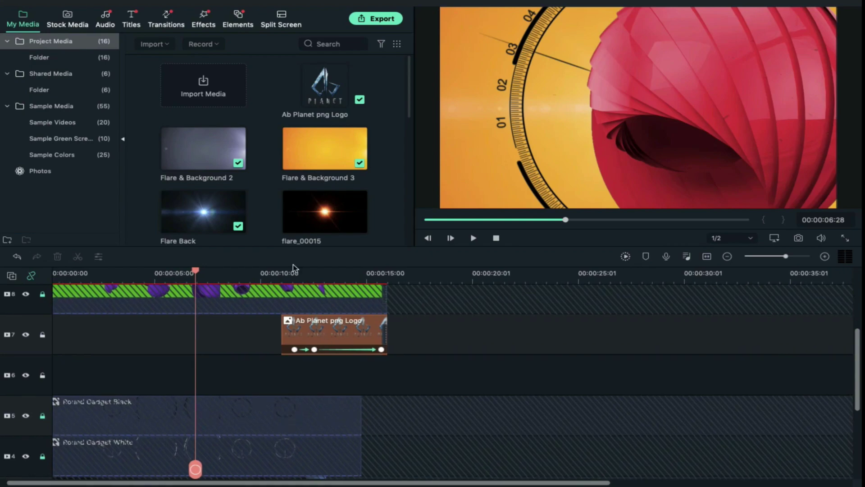
pyautogui.click(77, 90)
pyautogui.scroll(-3, 204, 180)
pyautogui.moveTo(203, 198); pyautogui.dragTo(282, 315)
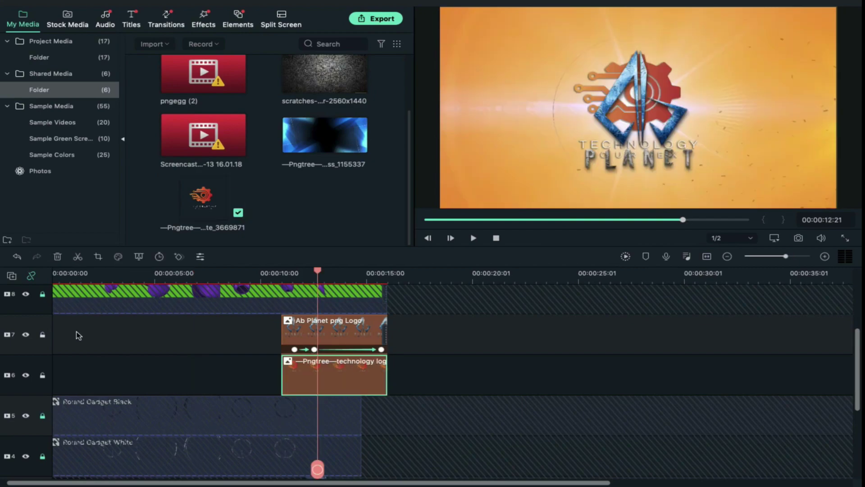
pyautogui.click(26, 335)
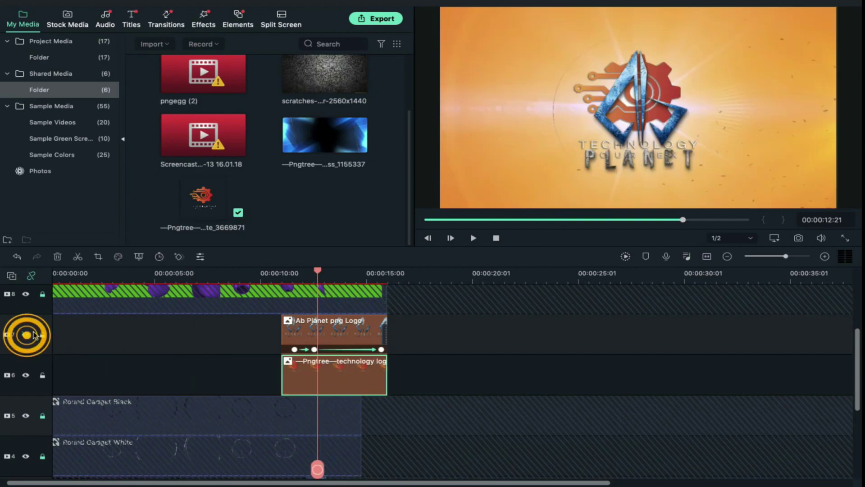
# Keyframe the gear logo's opacity from 0 at 11:19 to 100% at 12:17
pyautogui.doubleClick(295, 350)
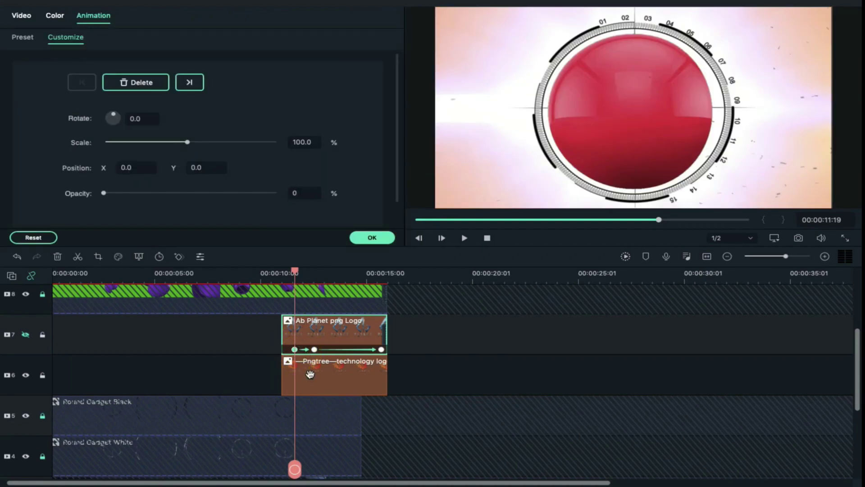
pyautogui.click(310, 374)
pyautogui.click(273, 193)
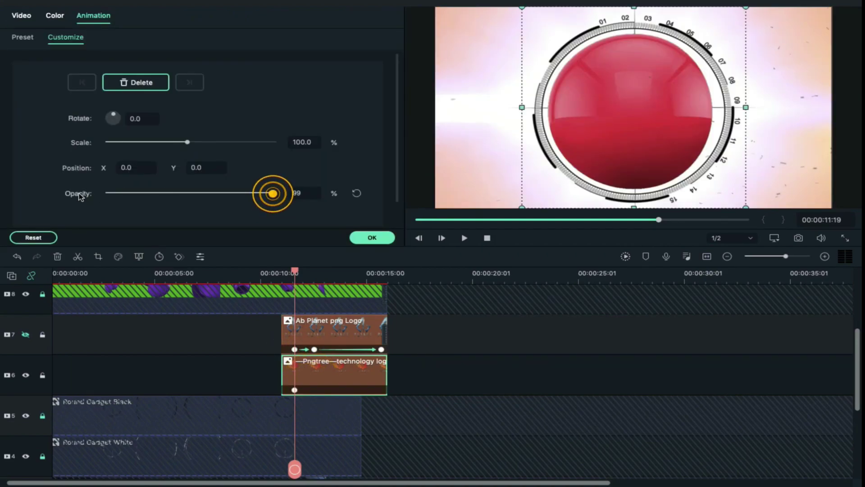
pyautogui.moveTo(273, 193); pyautogui.dragTo(80, 195)
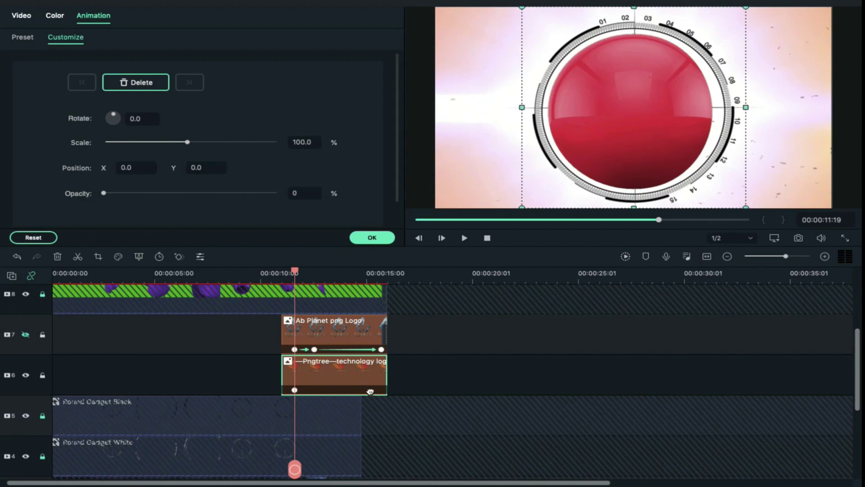
pyautogui.click(315, 350)
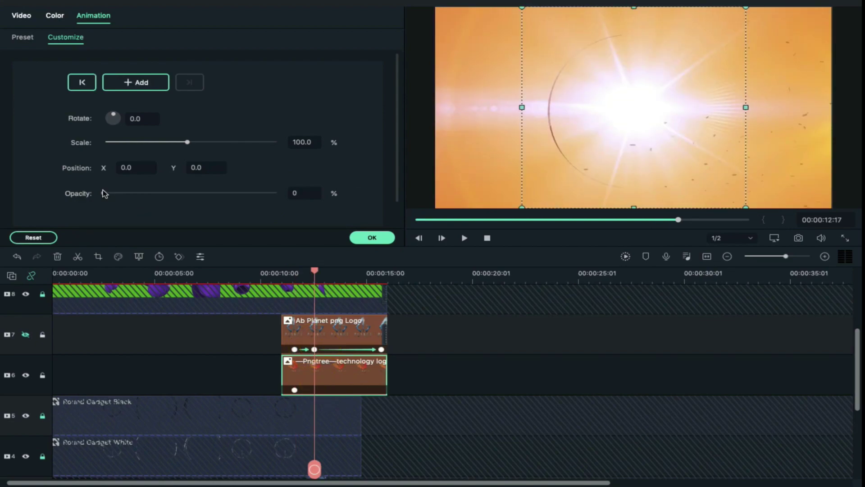
pyautogui.moveTo(103, 193); pyautogui.dragTo(303, 205)
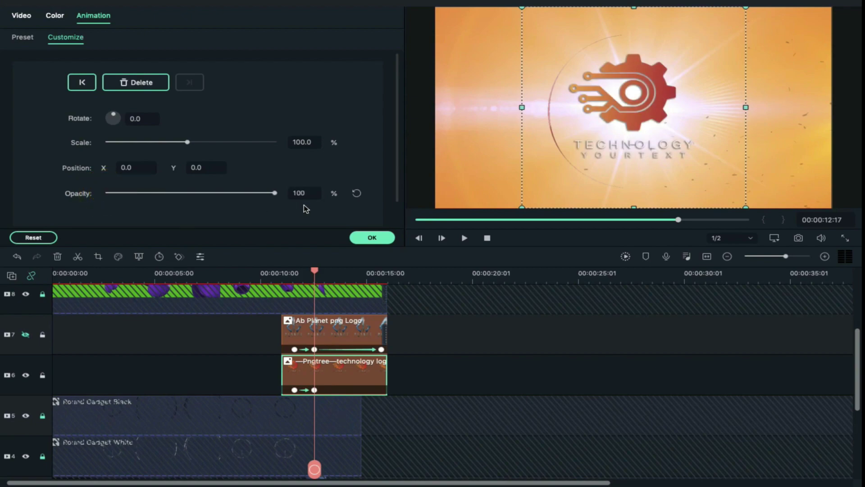
# At the final 15:22 keyframe, start editing the gear logo's Scale value
pyautogui.click(381, 349)
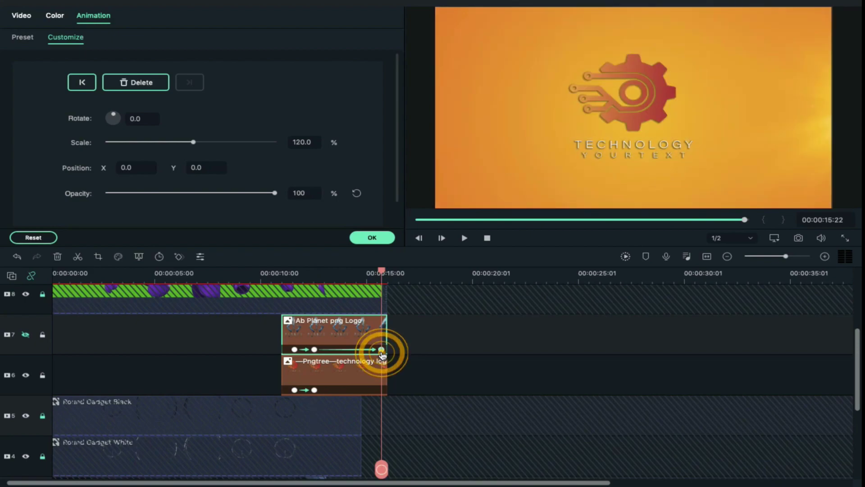
pyautogui.click(375, 374)
pyautogui.click(301, 142)
pyautogui.press('BackSpace')
# Enter 120 as the gear logo's Scale and confirm the animation
pyautogui.write('2')
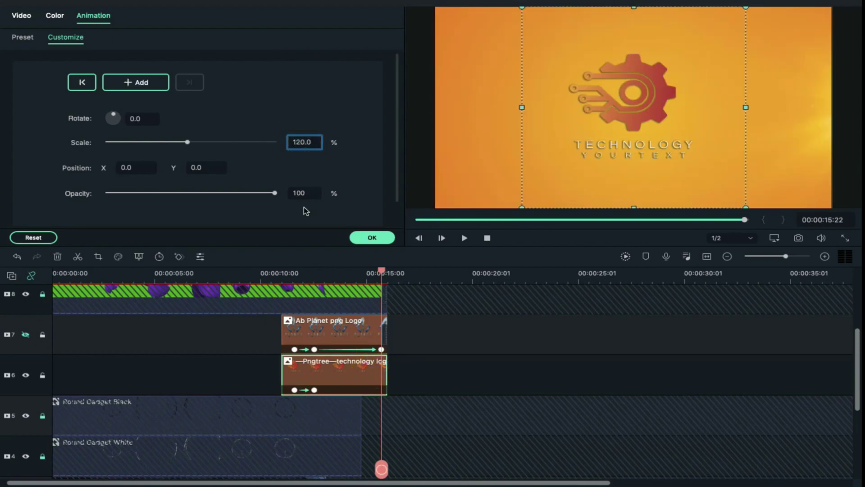
pyautogui.press('Return')
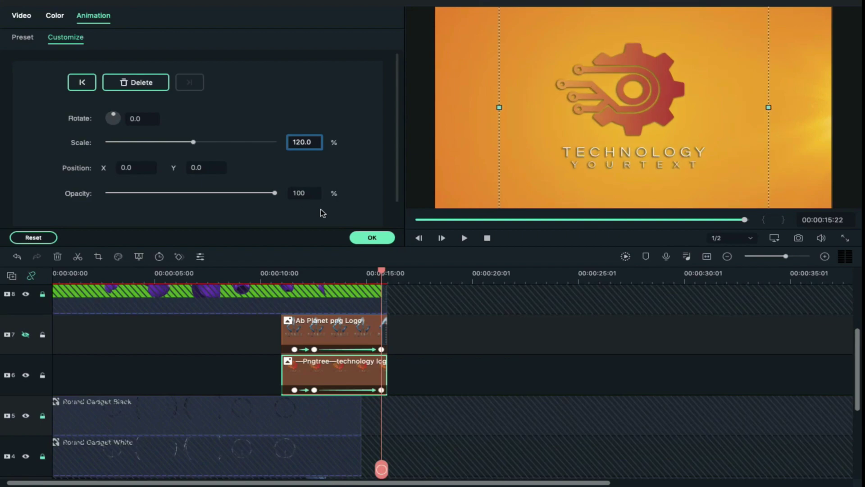
pyautogui.click(364, 238)
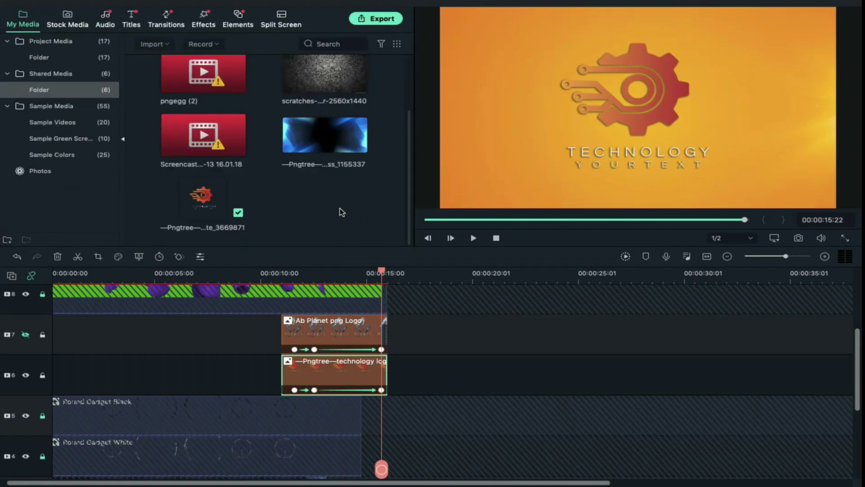
# Try a Fade transition on the logo clip's end, remove it again, and select the Ab Planet clip on track 7
pyautogui.click(168, 22)
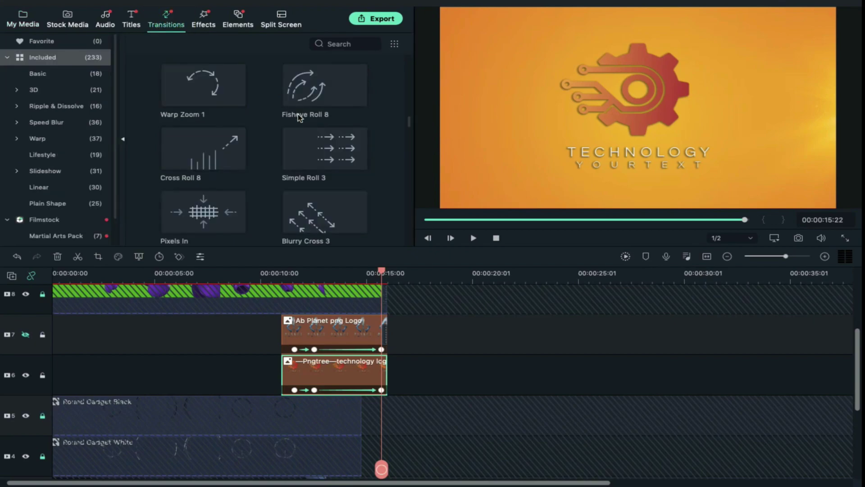
pyautogui.scroll(5, 299, 121)
pyautogui.click(214, 150)
pyautogui.moveTo(214, 150); pyautogui.dragTo(343, 370)
pyautogui.click(344, 366)
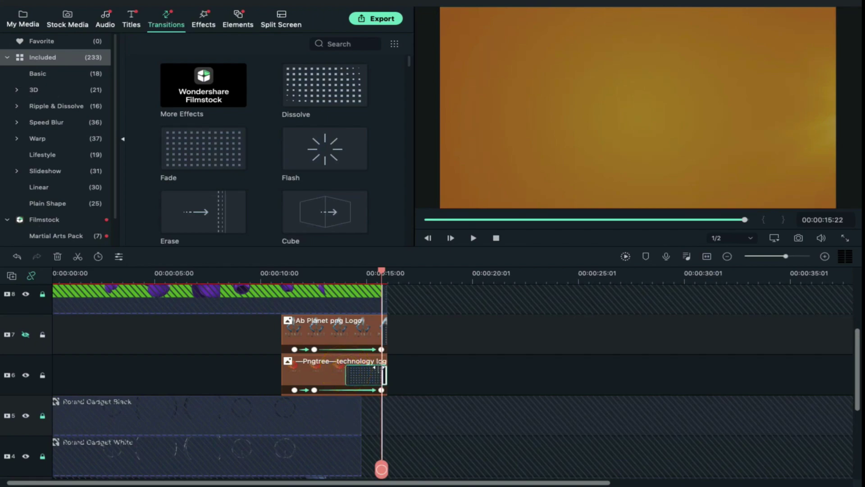
pyautogui.click(341, 333)
# Delete the Ab Planet clip, unhide track 7, and move the gear logo clip up onto it
pyautogui.press('Delete')
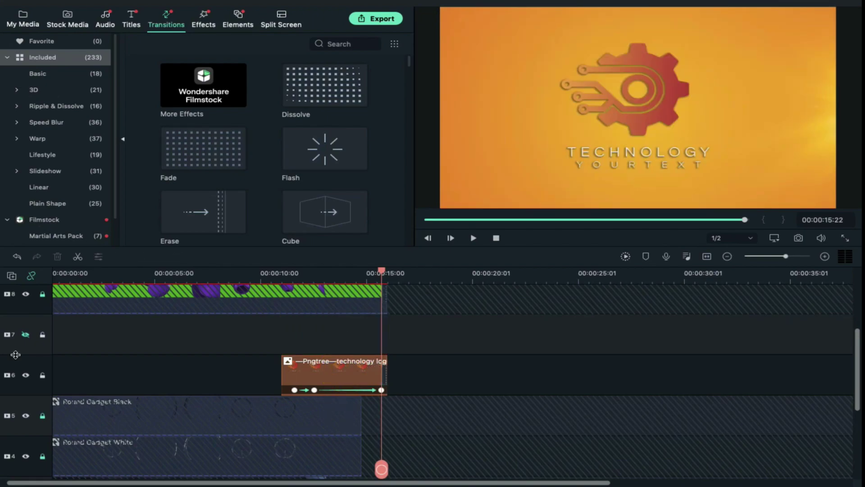
pyautogui.click(25, 334)
pyautogui.moveTo(334, 367); pyautogui.dragTo(334, 352)
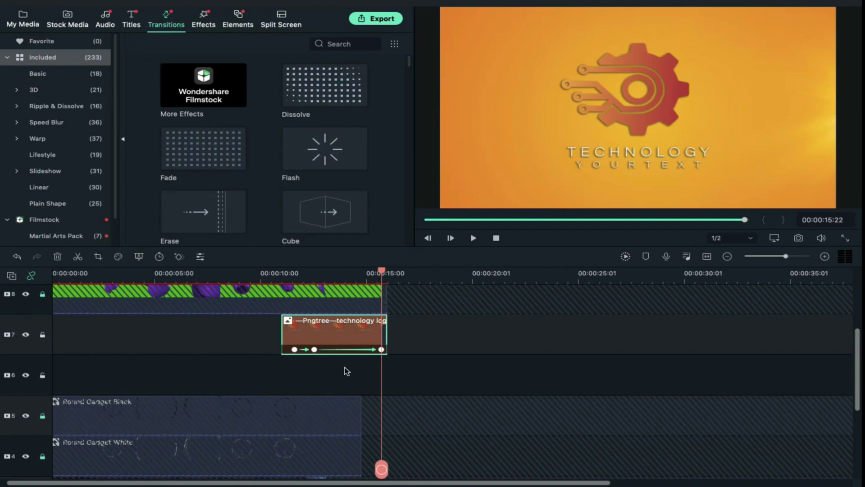
# At about 6 seconds, hide the red orb (track 10), black gadget (track 5) and orange background (track 2)
pyautogui.scroll(5, 326, 323)
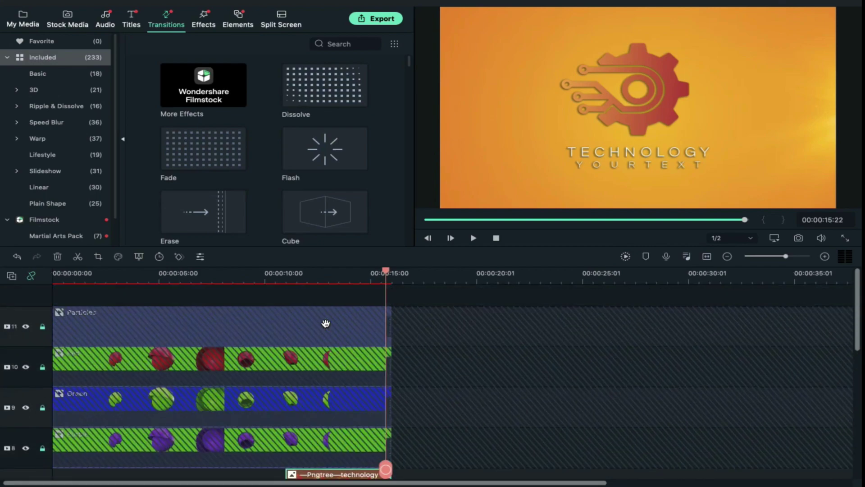
pyautogui.click(189, 276)
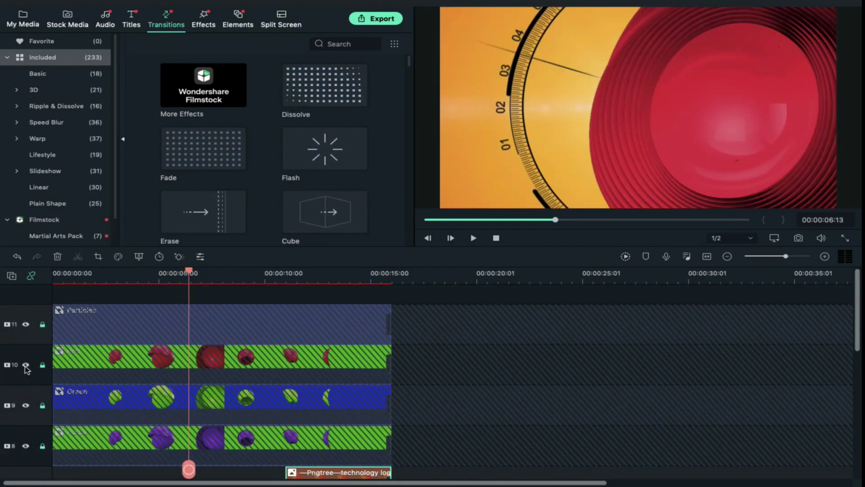
pyautogui.click(26, 365)
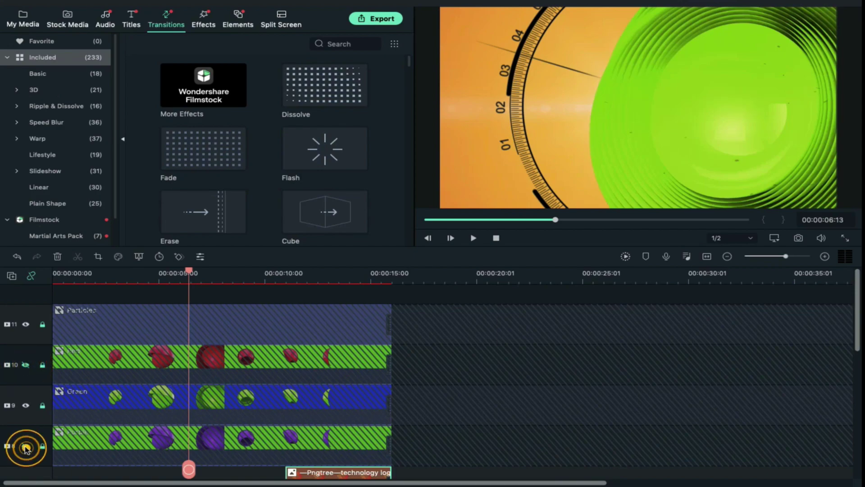
pyautogui.scroll(-5, 138, 449)
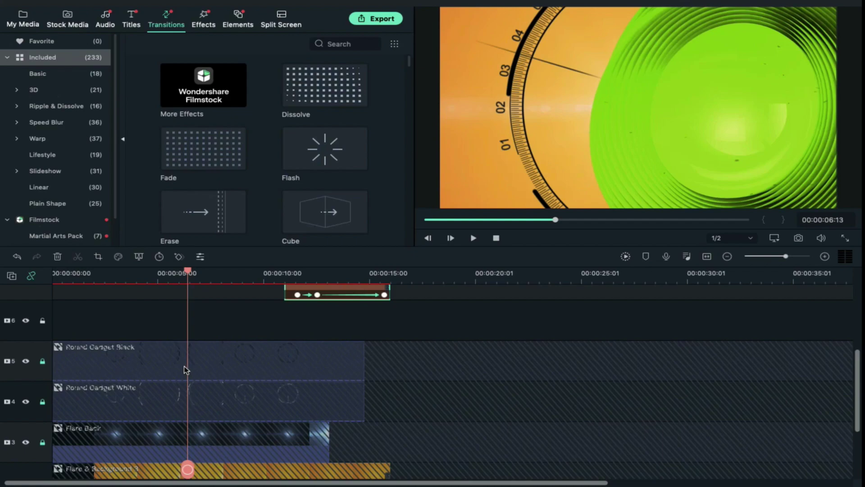
pyautogui.click(26, 362)
pyautogui.scroll(-2, 251, 416)
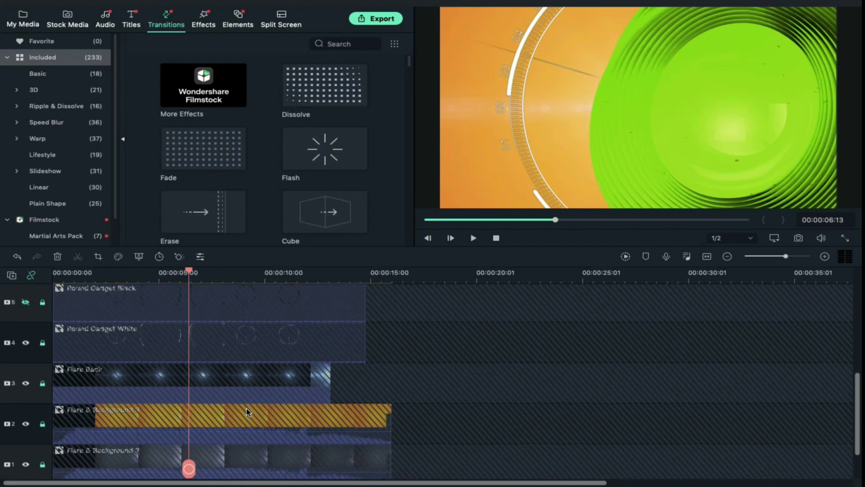
pyautogui.scroll(-2, 247, 411)
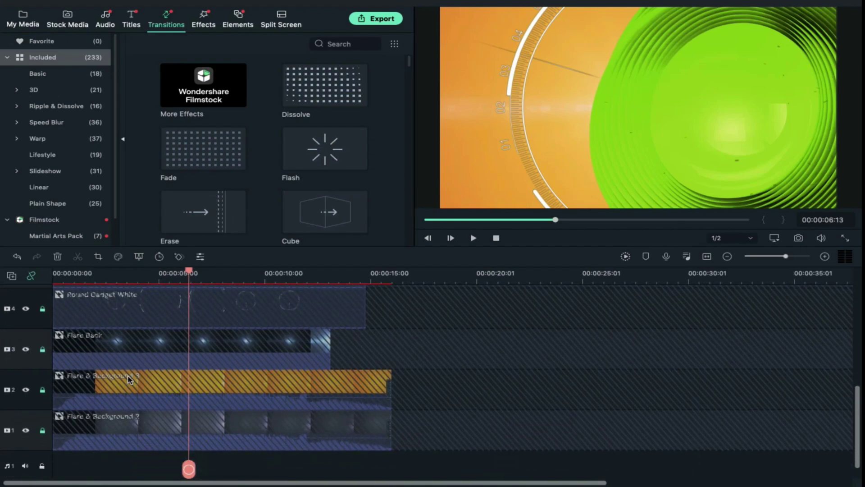
pyautogui.click(26, 390)
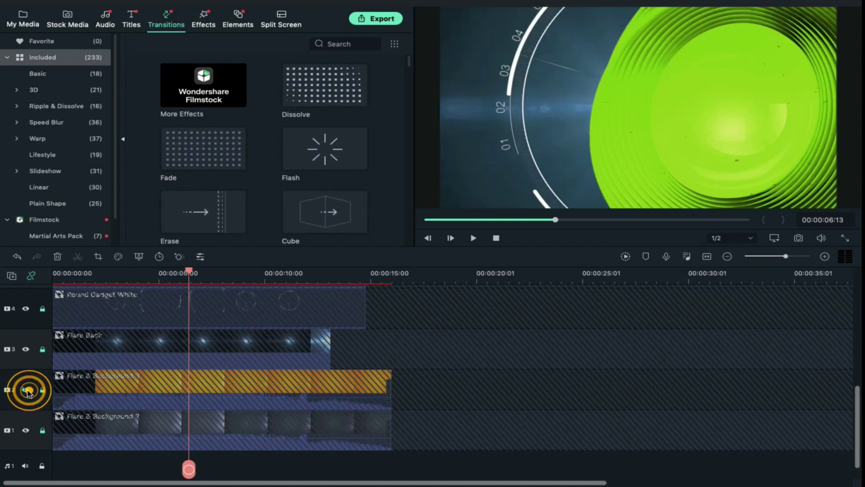
pyautogui.scroll(10, 305, 392)
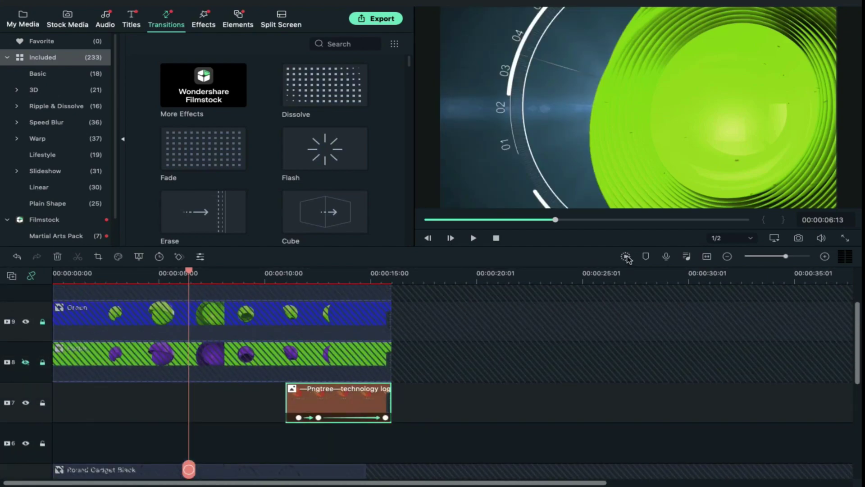
# Render the timeline preview until the ruler bar turns green
pyautogui.click(625, 257)
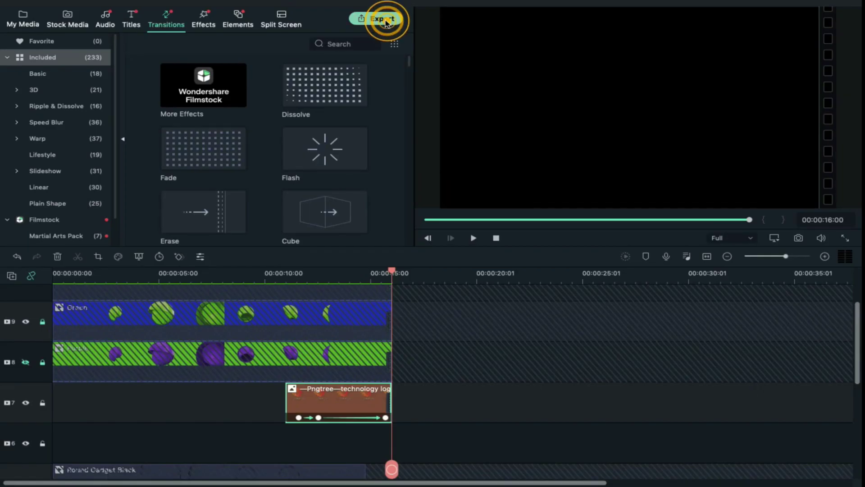
# Export to the Hi-tech Logo reveal folder as MP4 with a 60 fps frame rate
pyautogui.click(386, 21)
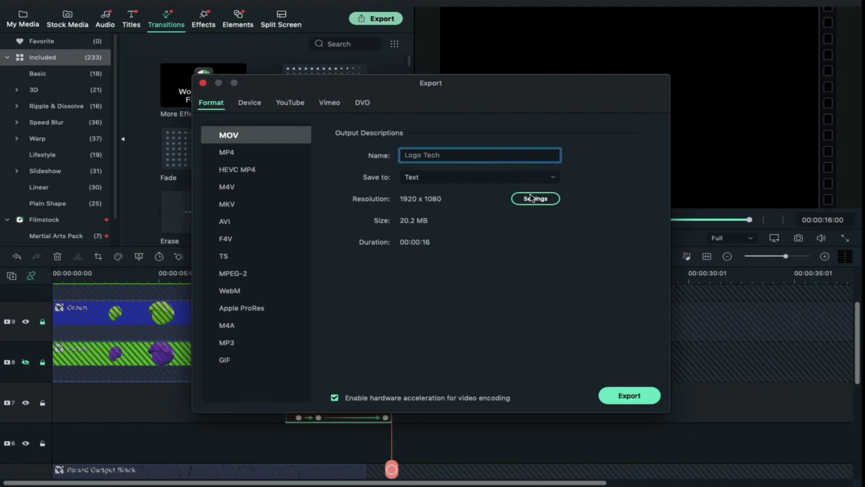
pyautogui.click(502, 179)
pyautogui.click(471, 251)
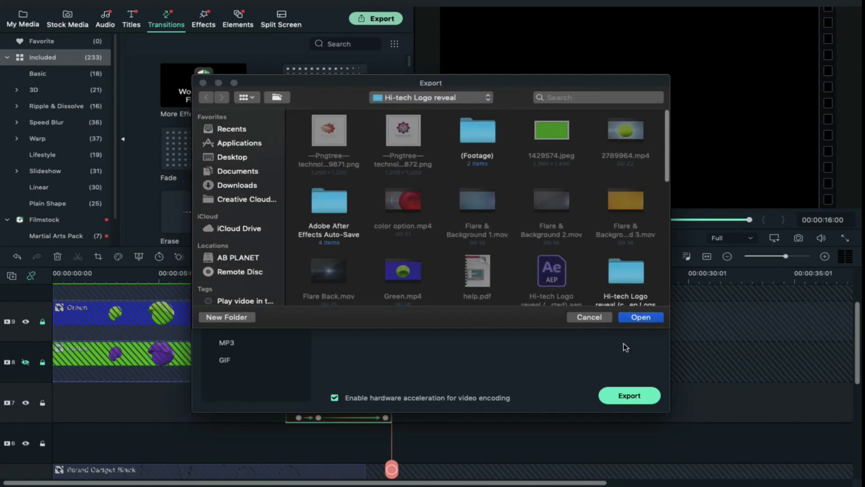
pyautogui.click(641, 317)
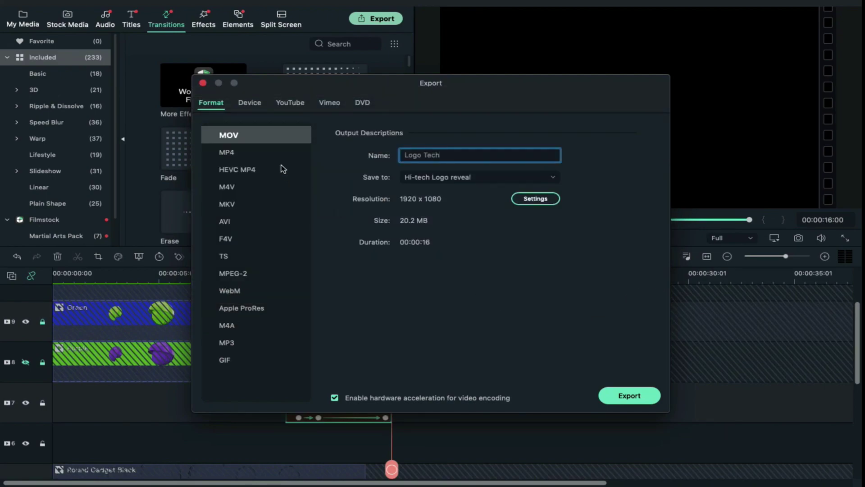
pyautogui.click(258, 152)
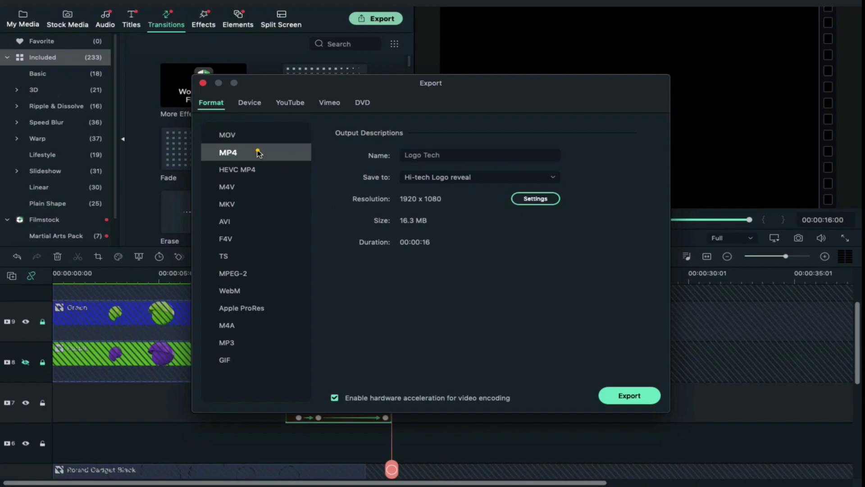
pyautogui.click(534, 198)
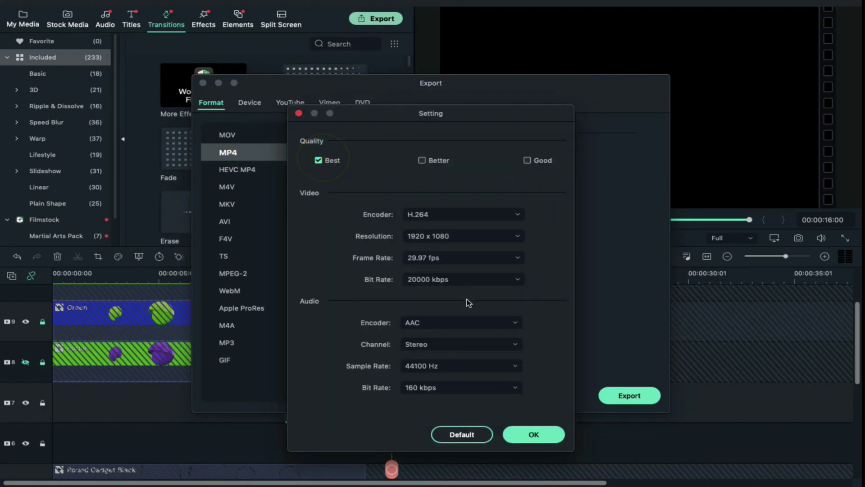
pyautogui.click(476, 259)
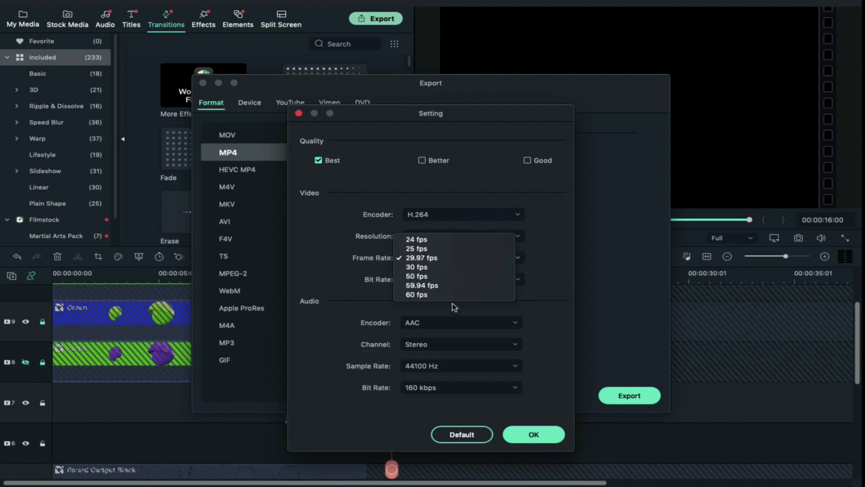
pyautogui.click(454, 294)
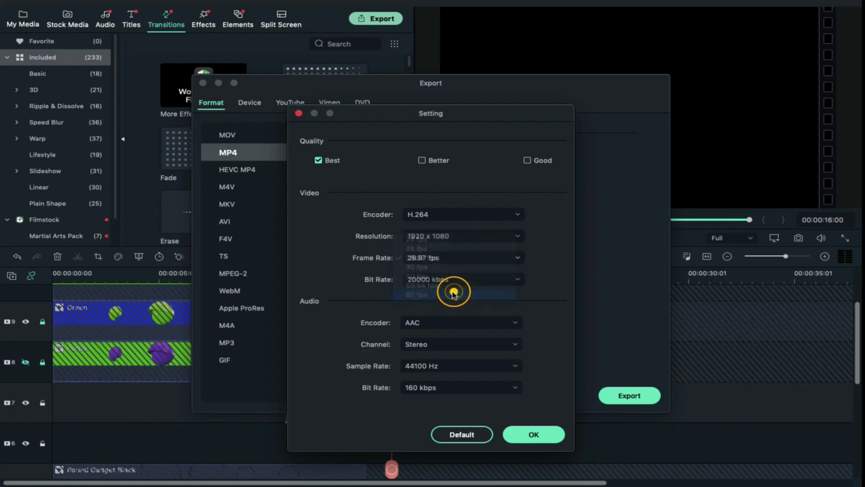
pyautogui.click(534, 434)
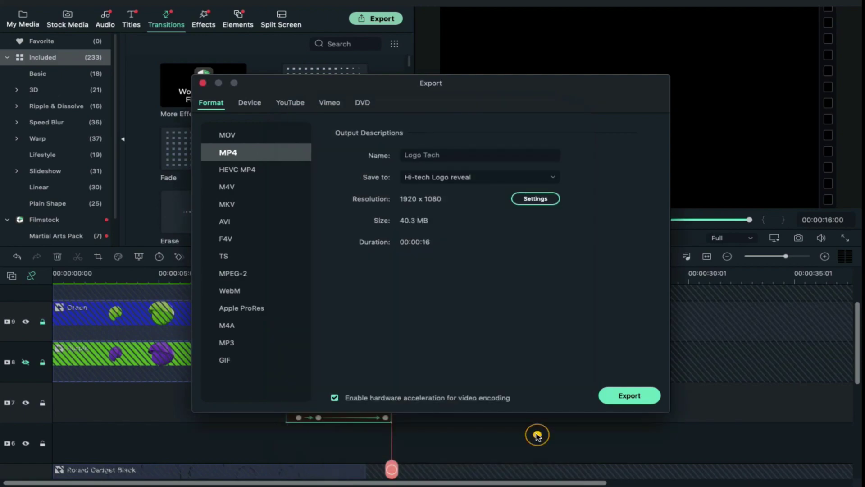
pyautogui.click(626, 403)
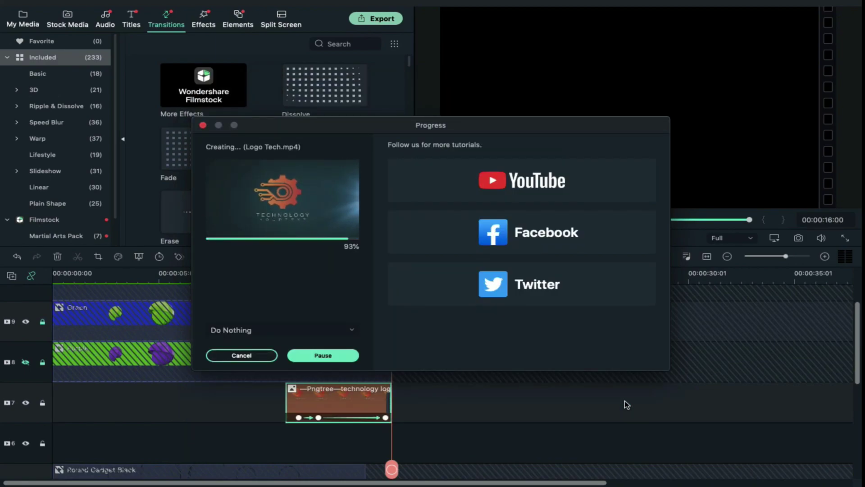
# Dismiss the export-complete notice once Logo Tech.mp4 has finished exporting
pyautogui.click(466, 283)
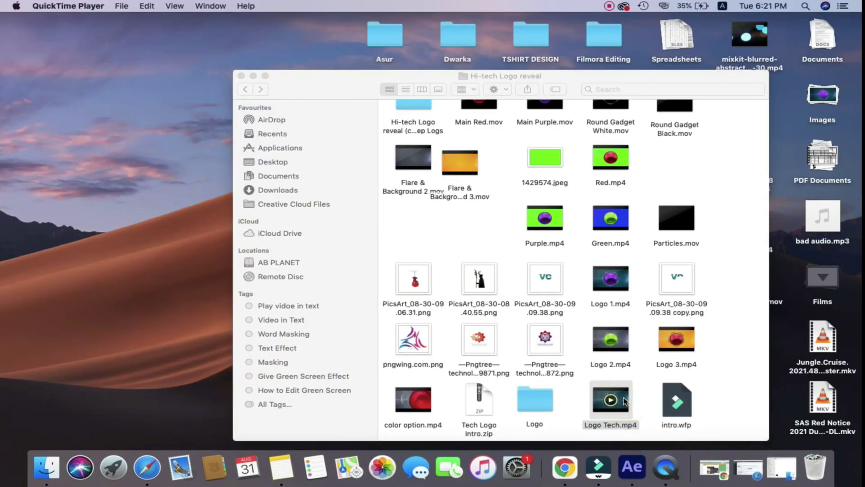